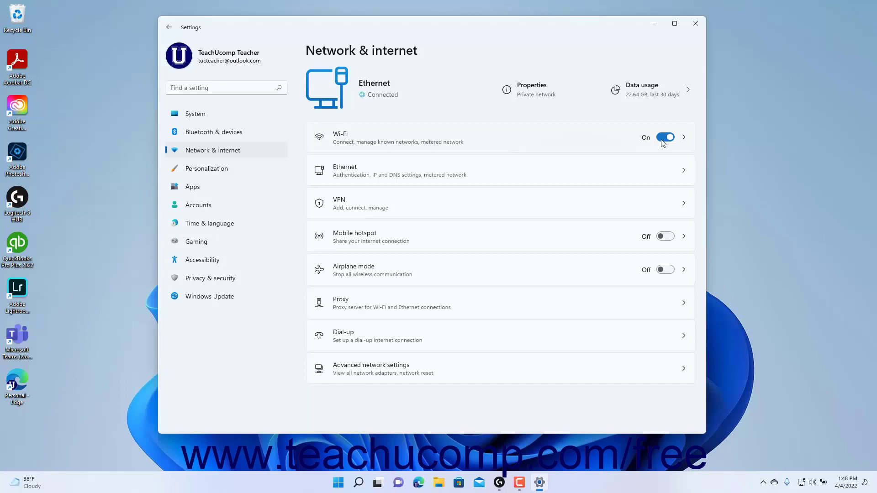
Turn Wi-Fi off from the Network & internet page.
left_click(663, 137)
Switch Wi-Fi back on from the Wi-Fi subpage and expand the list of nearby networks.
left_click(241, 152)
left_click(358, 145)
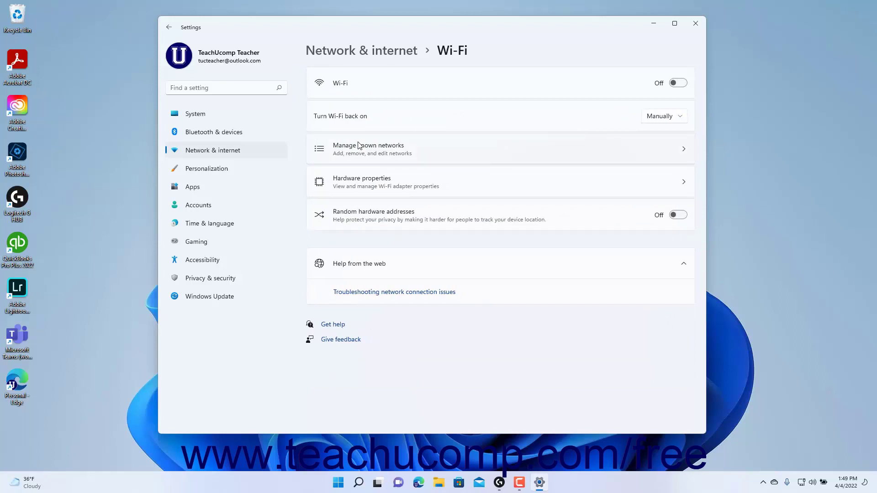
left_click(677, 84)
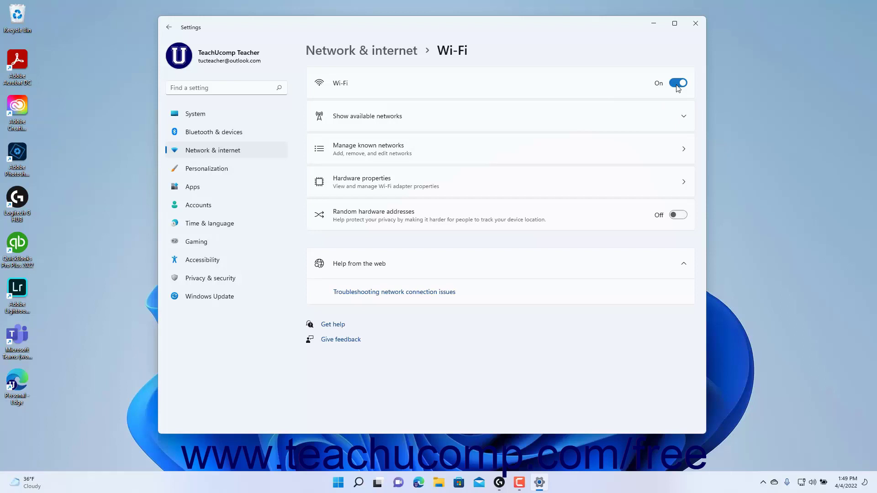
left_click(400, 122)
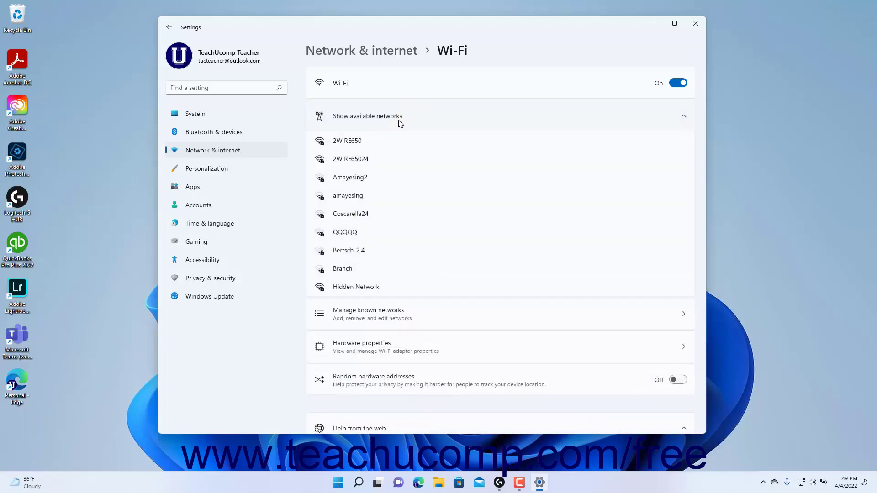
Join 2WIRE65024 with the pasted security key, with Connect automatically unchecked.
left_click(375, 164)
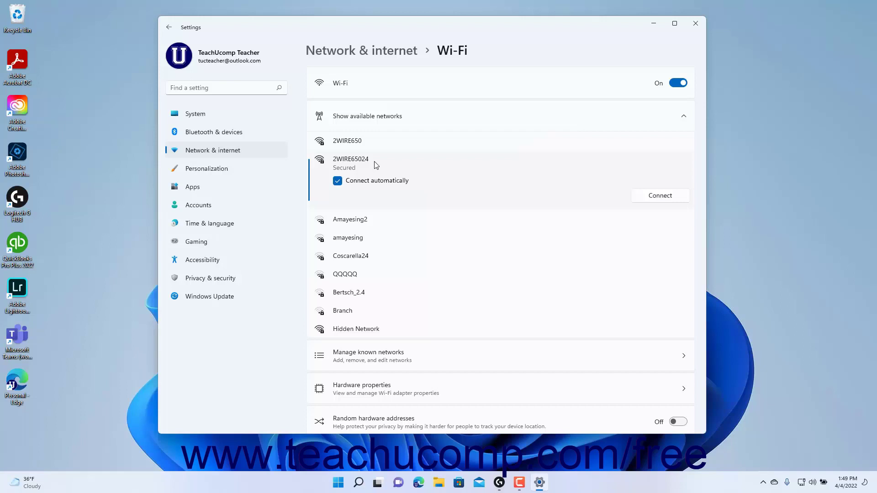
left_click(365, 183)
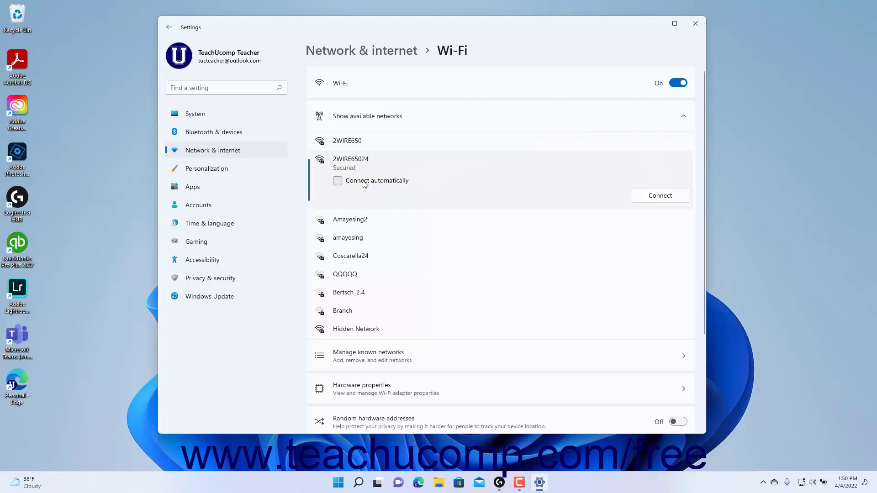
left_click(649, 199)
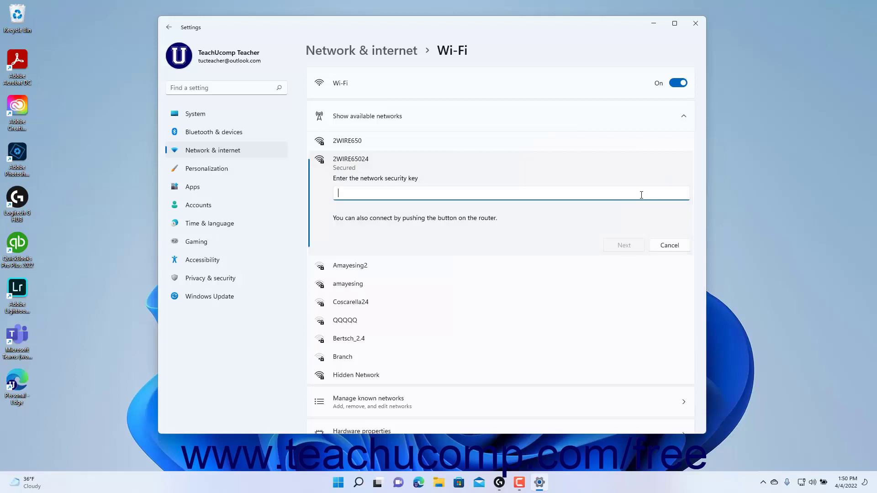
key("ctrl+v")
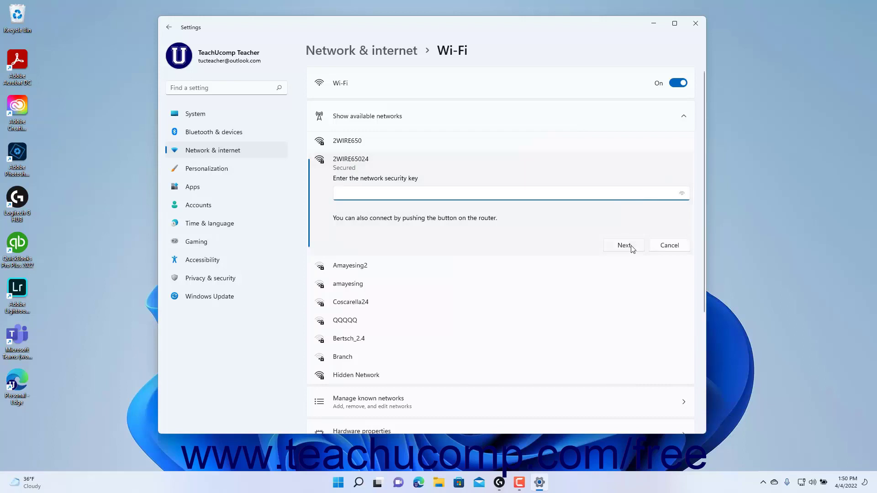
left_click(630, 247)
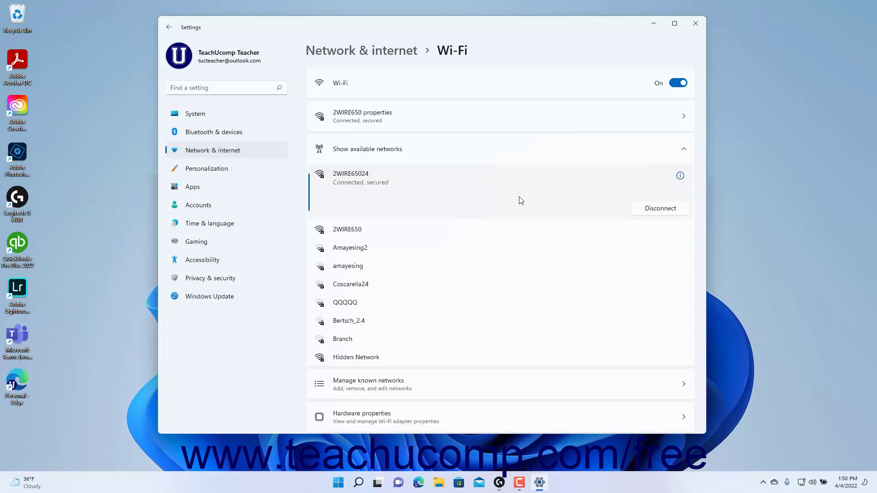
left_click(477, 120)
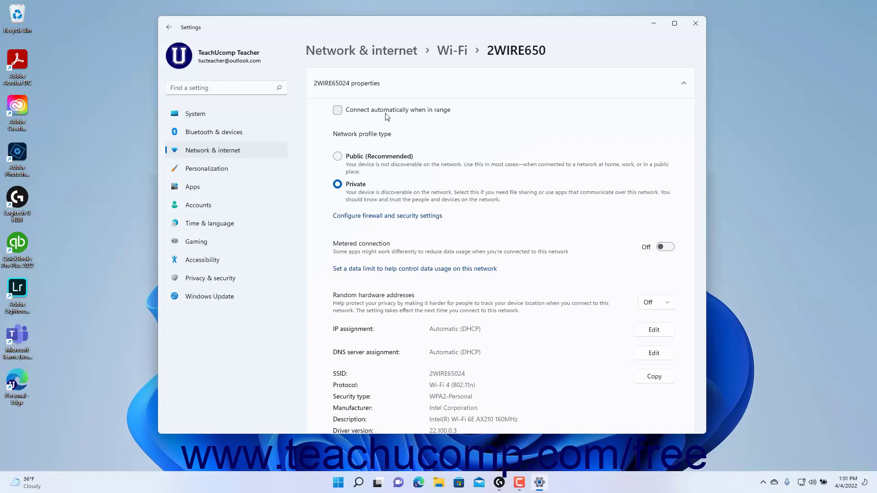
Set 2WIRE65024 to Public, make it metered, and keep random hardware addresses Off.
left_click(337, 156)
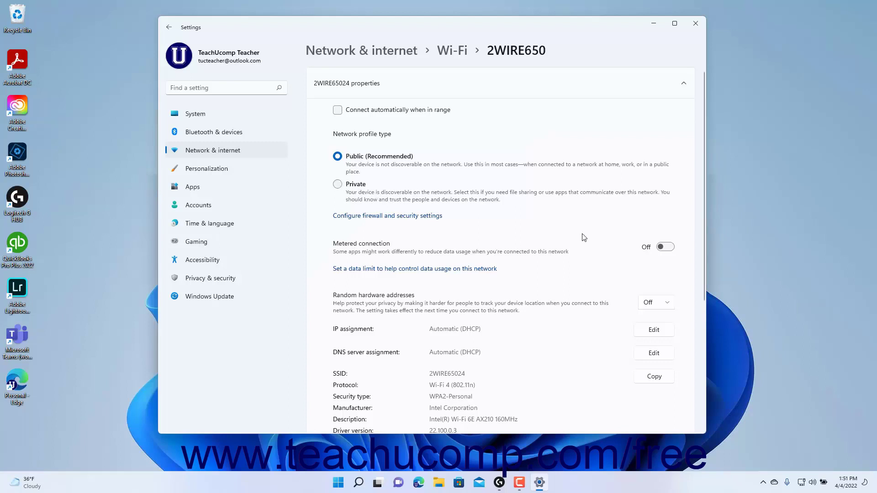
left_click(668, 249)
left_click(667, 306)
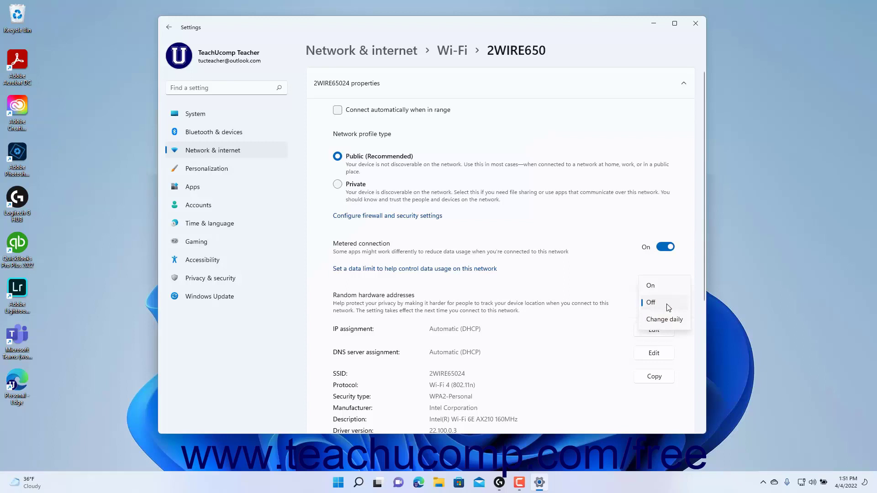
left_click(668, 306)
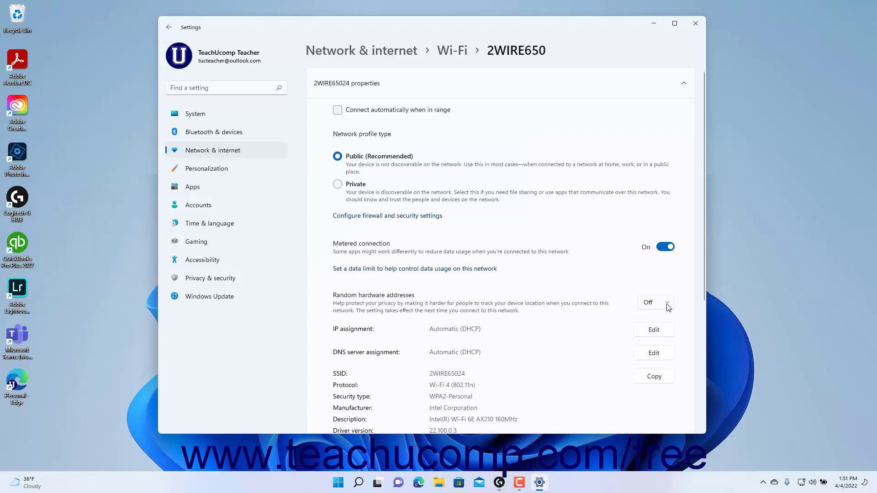
left_click(653, 329)
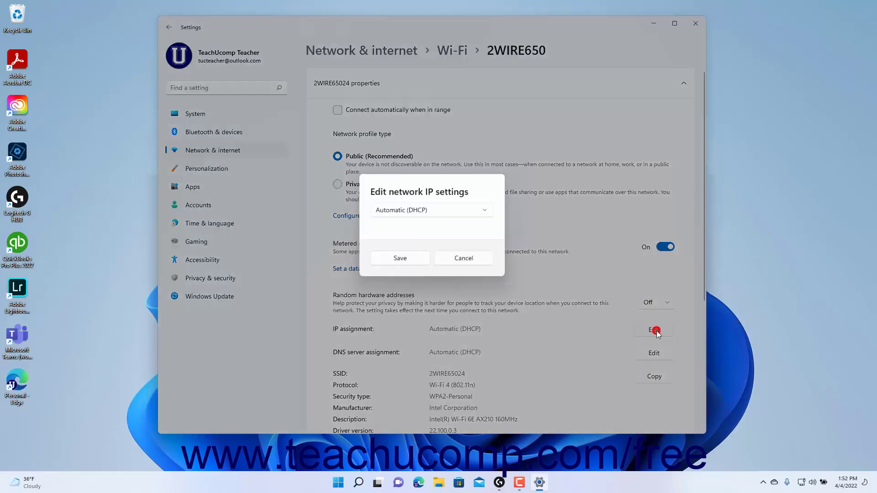
Try Manual IP assignment with IPv4 on, then cancel to keep Automatic (DHCP).
left_click(481, 212)
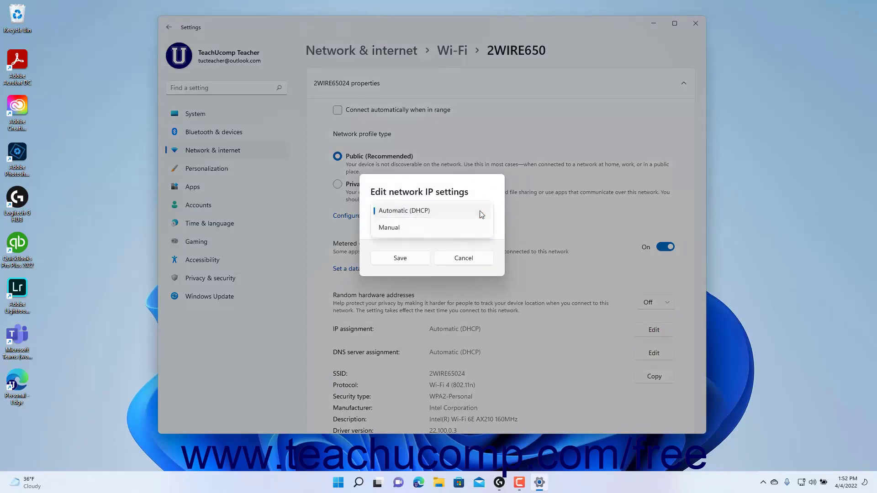
left_click(452, 230)
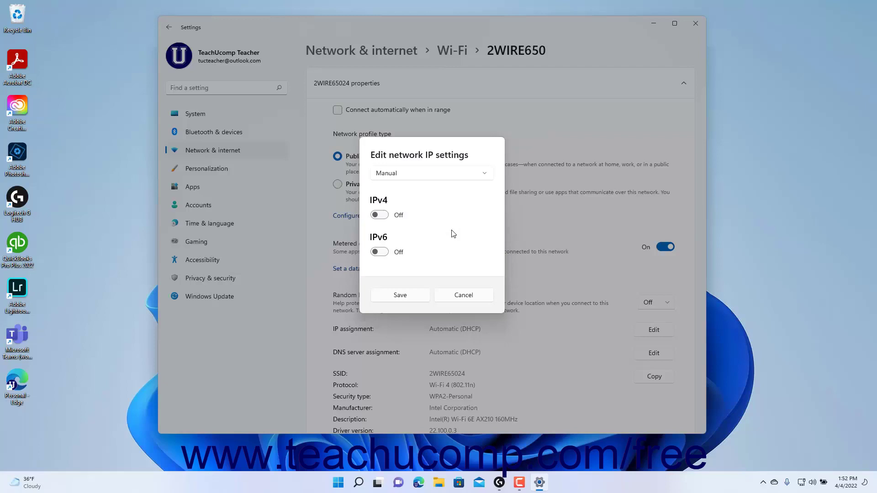
left_click(383, 215)
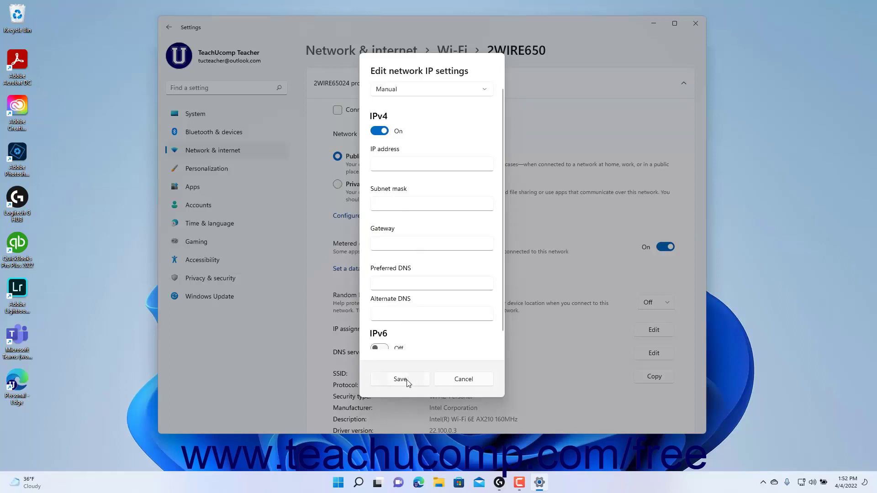
left_click(487, 384)
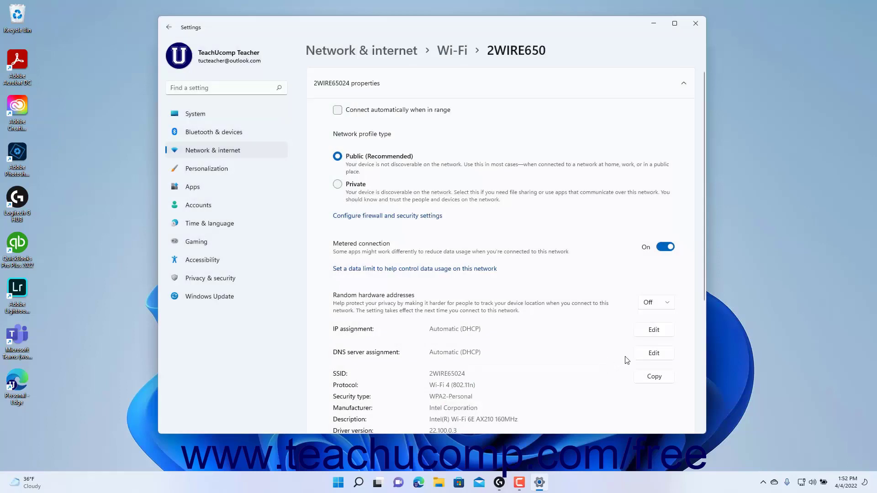
left_click(654, 352)
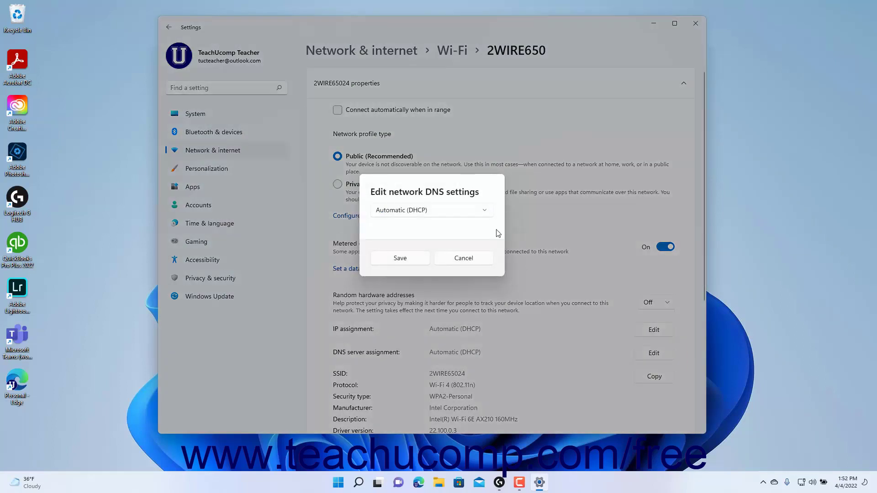
Try Manual DNS assignment with IPv4 on, then cancel to keep Automatic (DHCP).
left_click(487, 213)
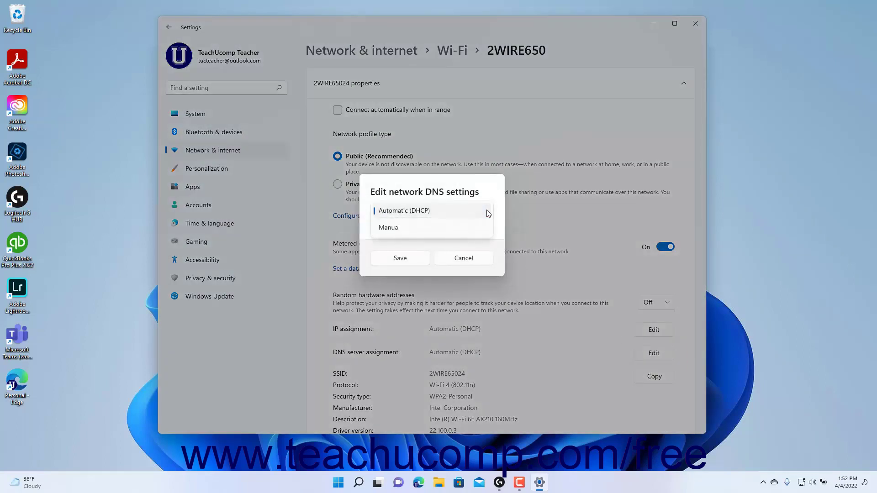
left_click(462, 227)
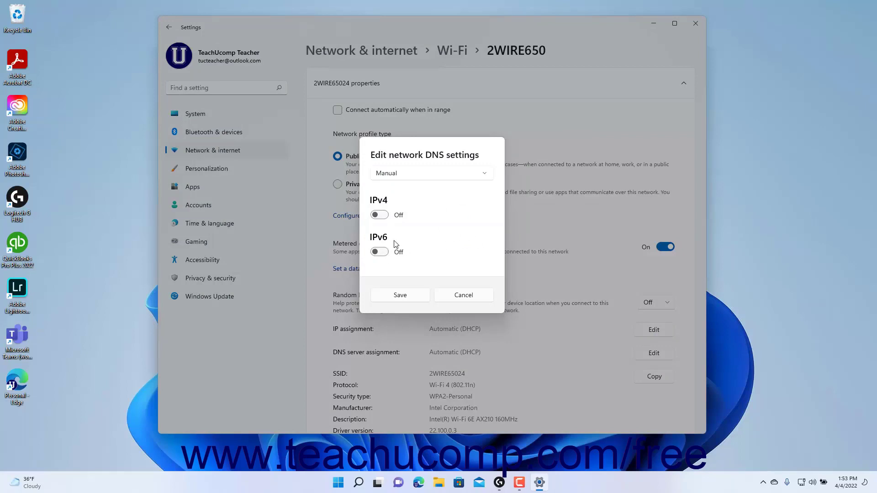
left_click(386, 216)
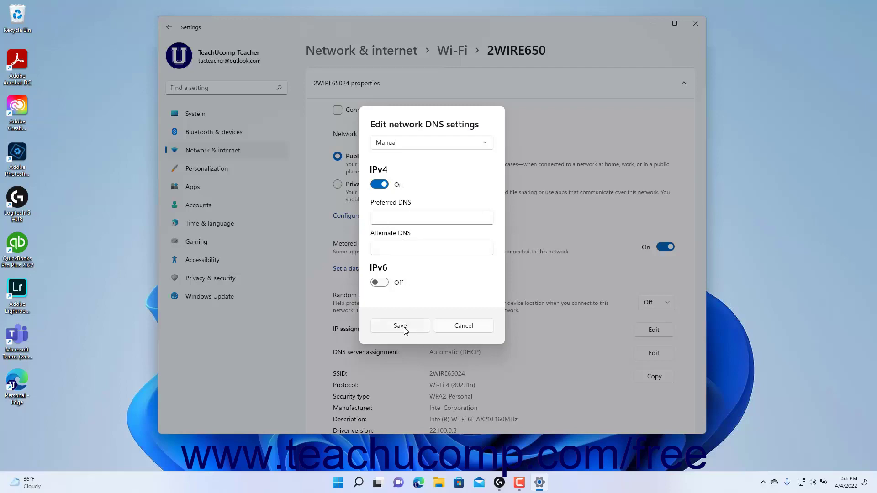
left_click(454, 326)
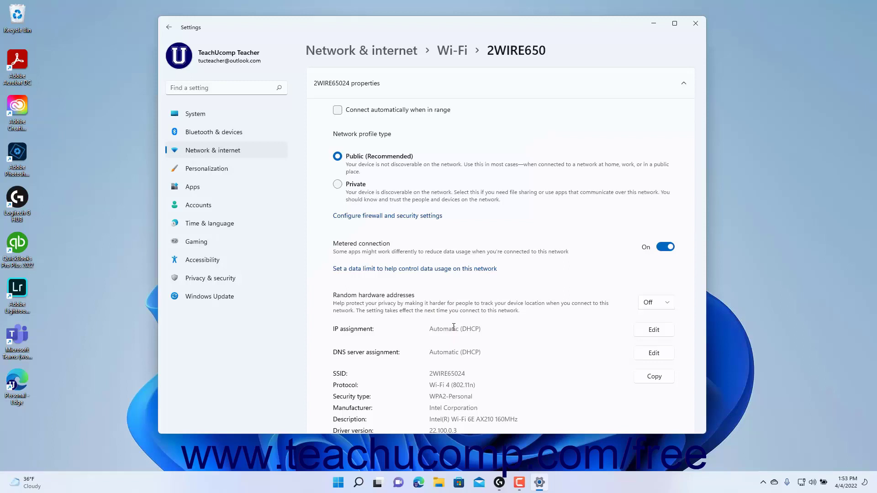
scroll(454, 327, "down", 2)
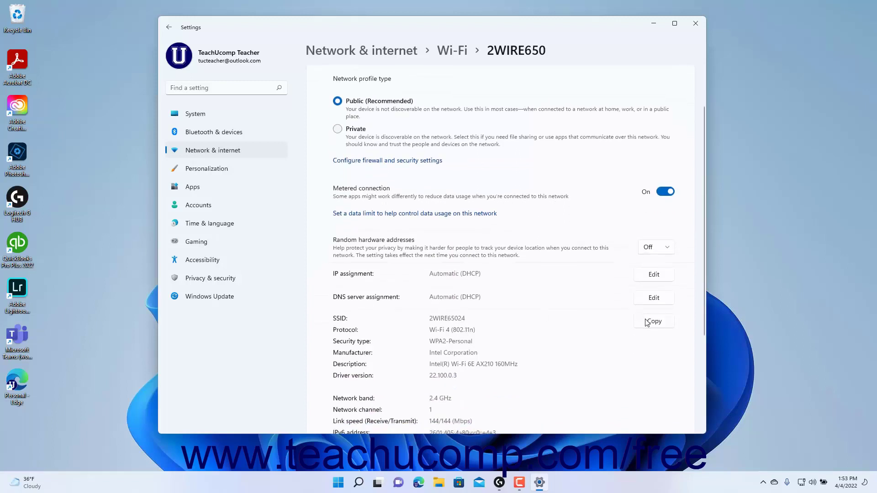
Copy the 2WIRE65024 SSID details and go back to the main Wi-Fi page.
left_click(646, 321)
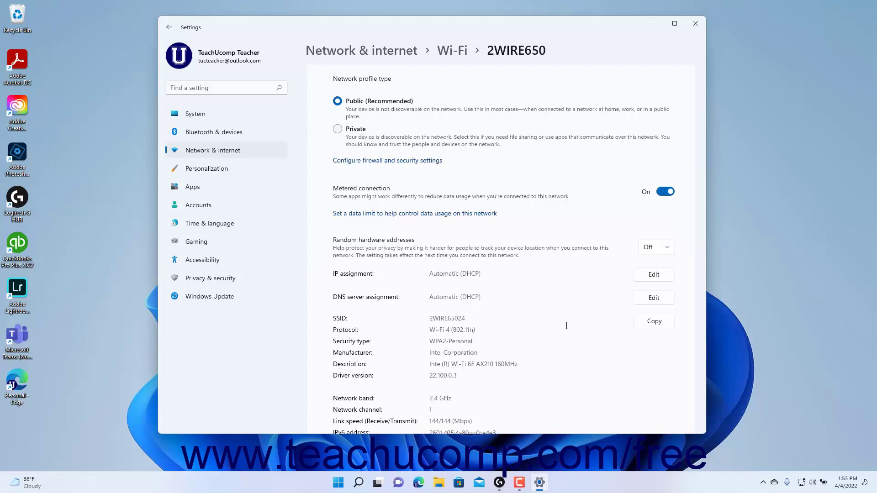
scroll(566, 325, "up", 3)
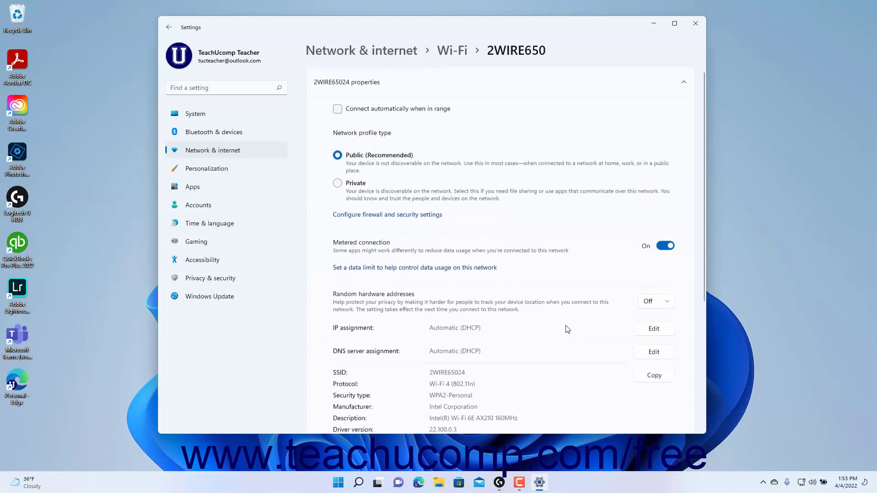
left_click(463, 53)
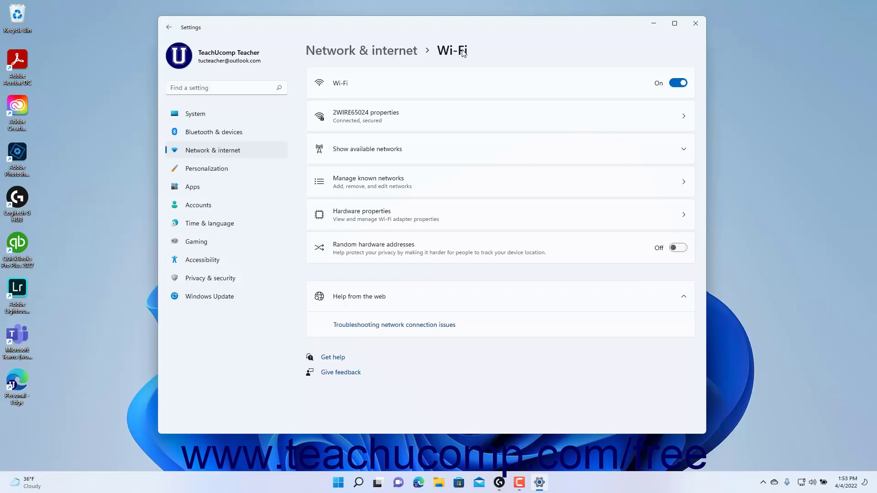
Disconnect 2WIRE65024 from the available networks list, then collapse the list.
left_click(429, 153)
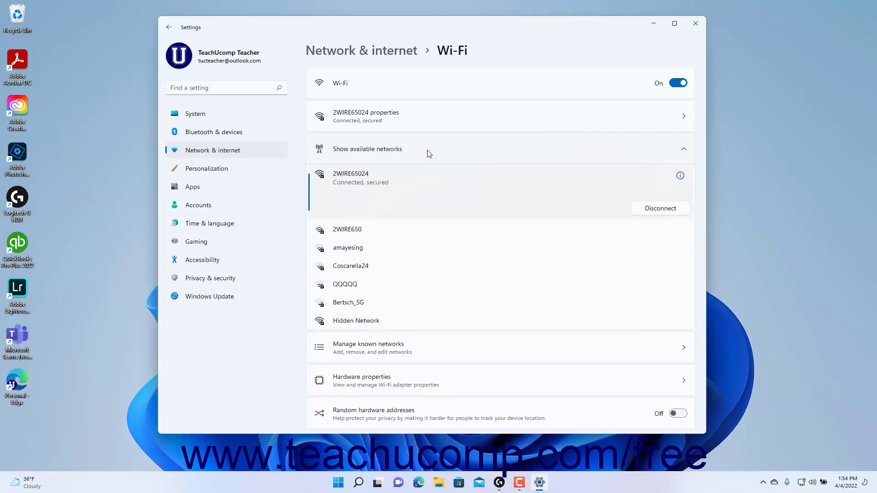
left_click(645, 210)
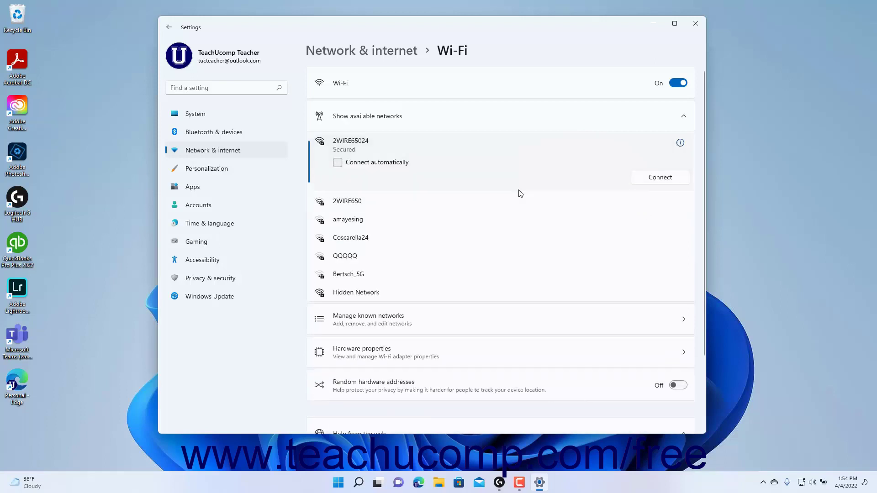
left_click(431, 118)
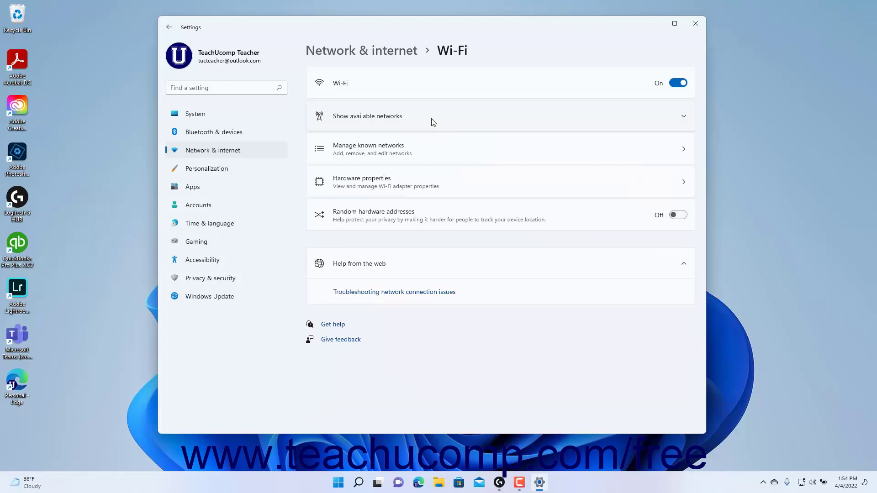
Under Manage known networks, start adding a WPA2-Personal AES network, then cancel unsaved.
left_click(424, 155)
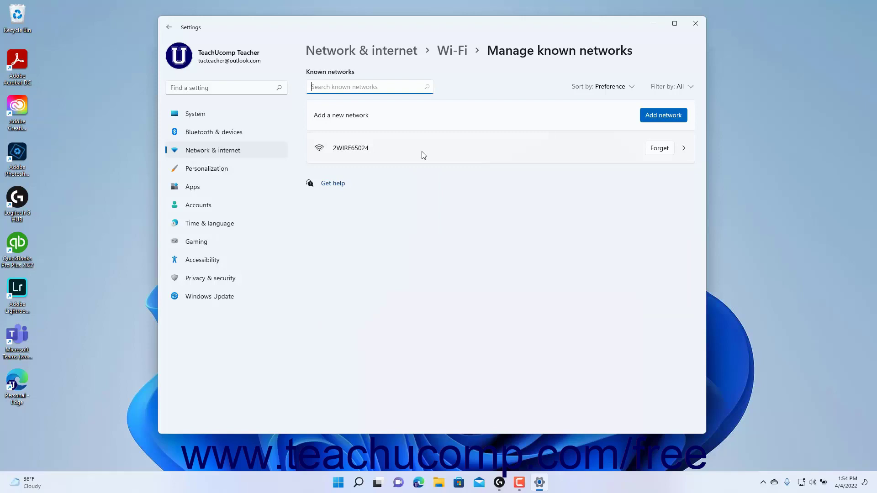
left_click(649, 122)
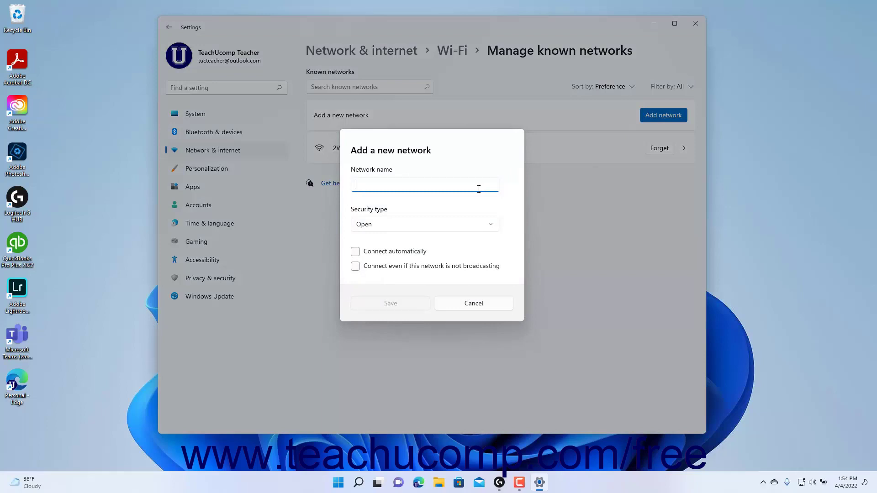
left_click(405, 188)
left_click(488, 227)
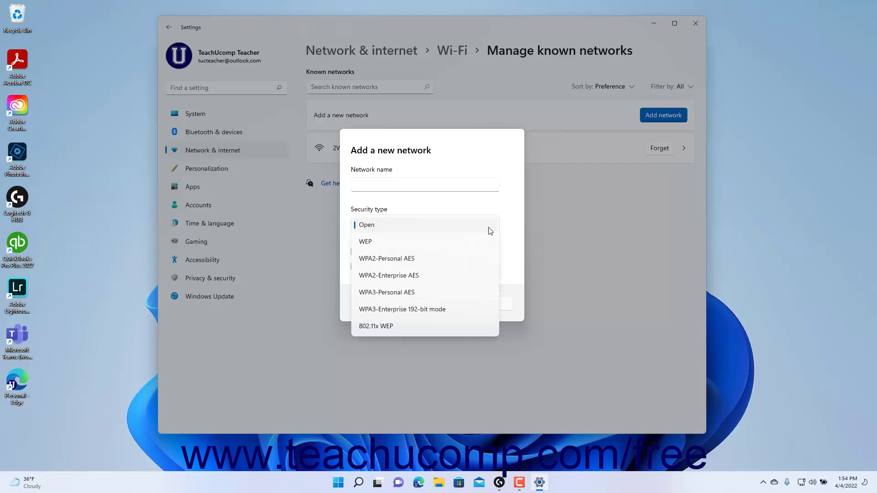
left_click(472, 258)
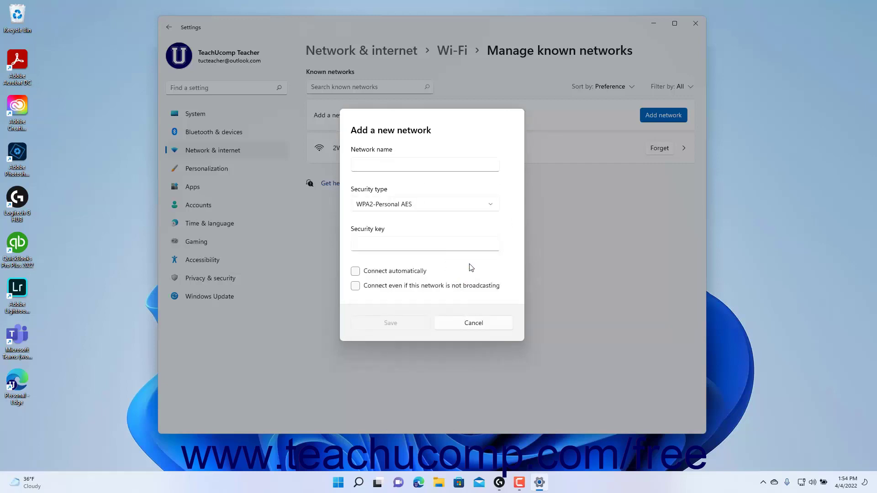
left_click(396, 246)
left_click(474, 324)
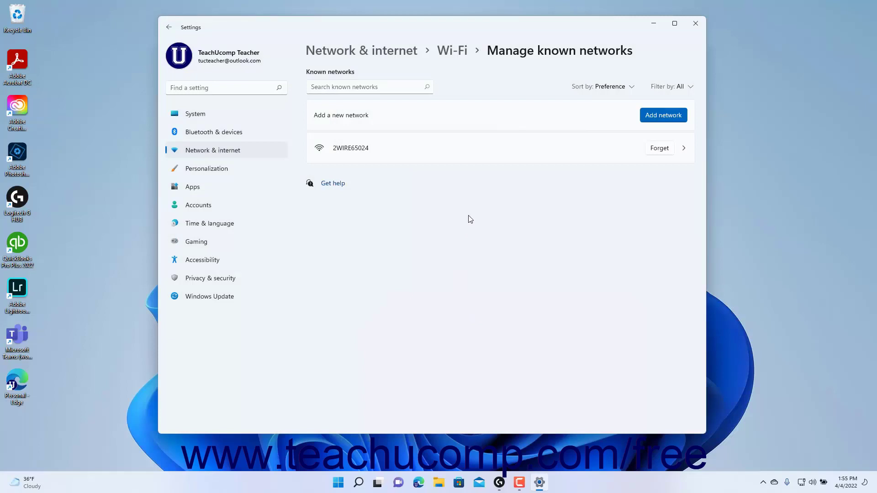
Review 2WIRE65024's saved properties, then forget it from the known networks list.
left_click(450, 148)
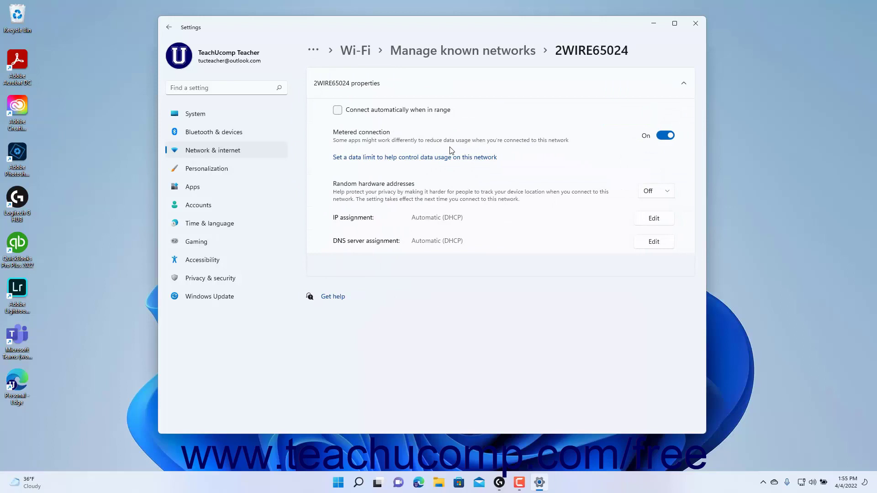
left_click(475, 53)
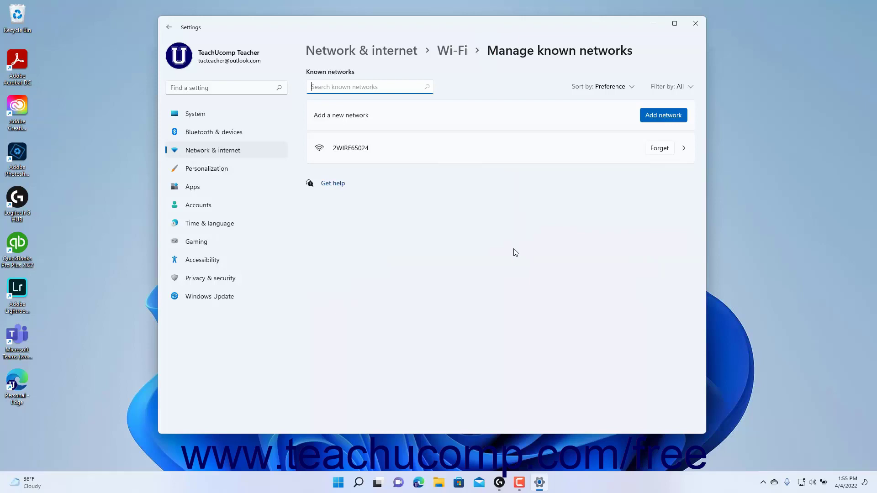
left_click(659, 148)
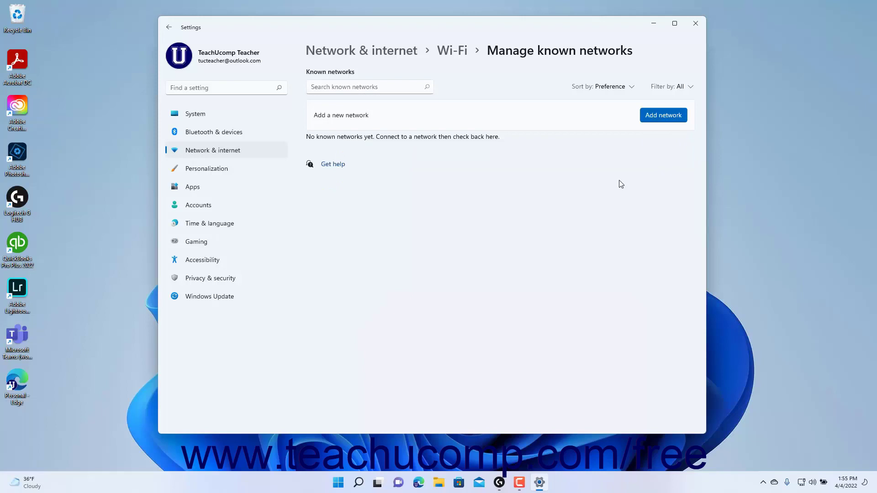
Show the Wi-Fi adapter's hardware properties details from the Wi-Fi page.
left_click(447, 54)
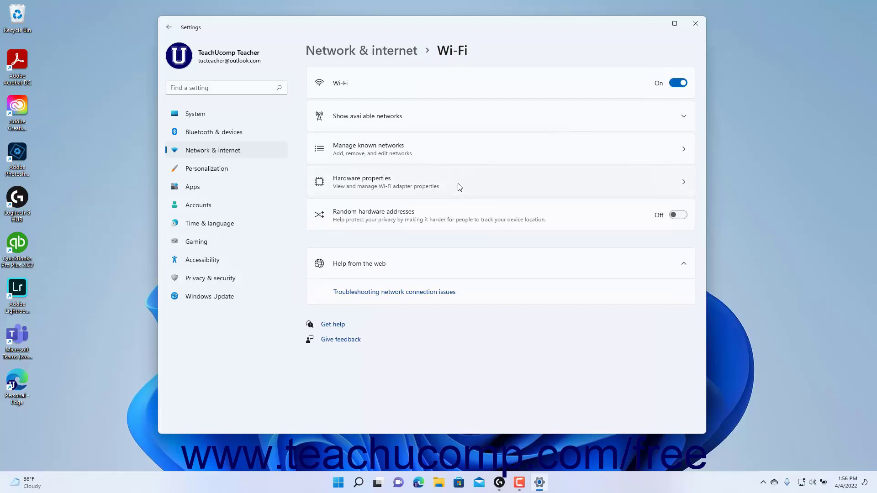
left_click(459, 187)
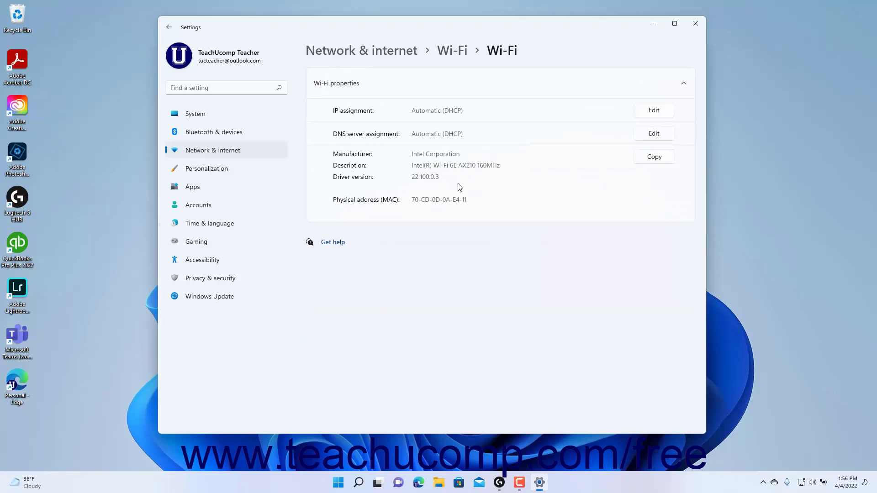
left_click(428, 89)
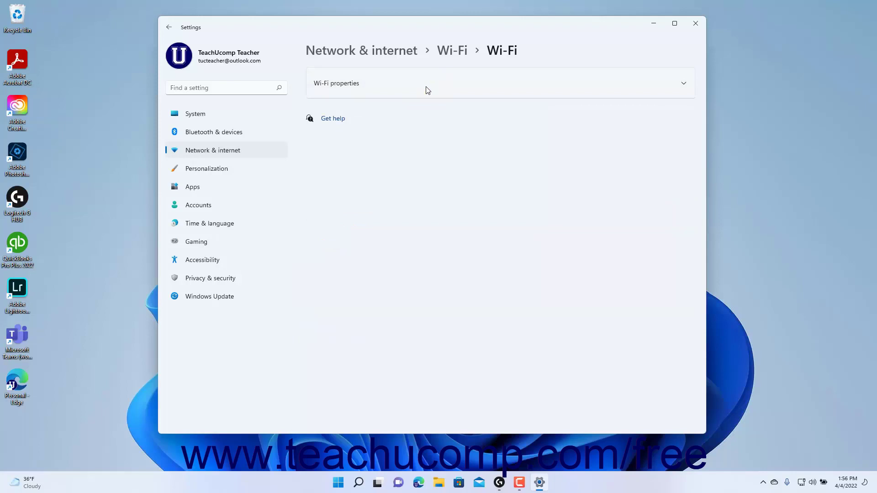
left_click(427, 90)
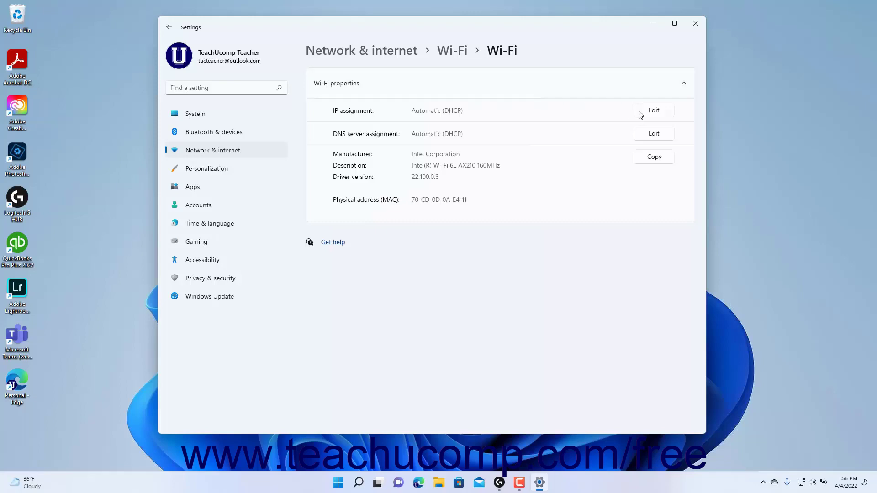
Check the DNS server assignment without changing it, then go back to Wi-Fi.
left_click(648, 137)
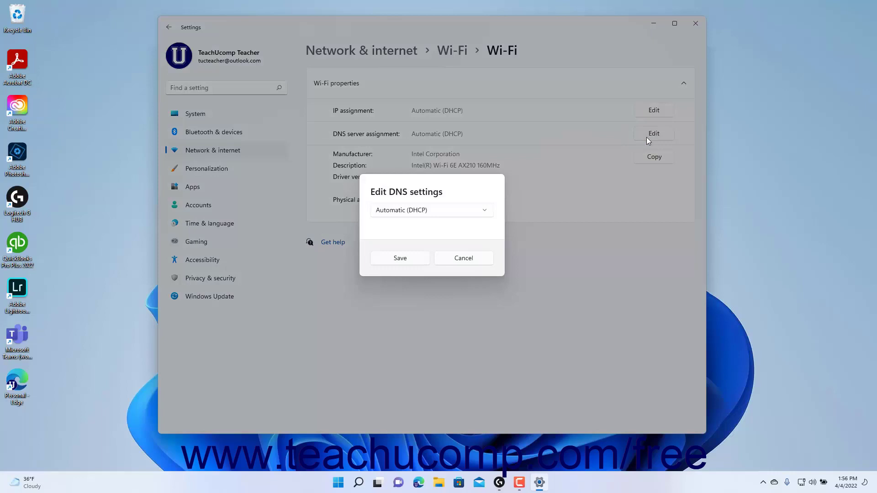
left_click(478, 259)
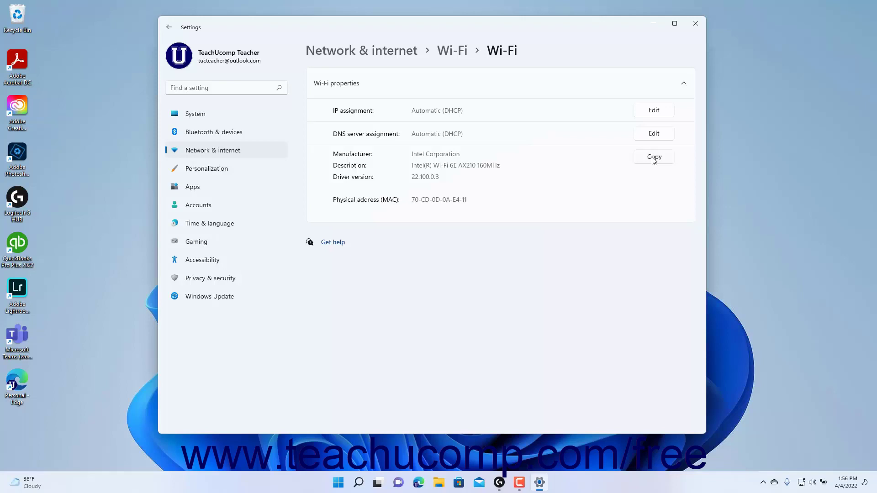
left_click(463, 55)
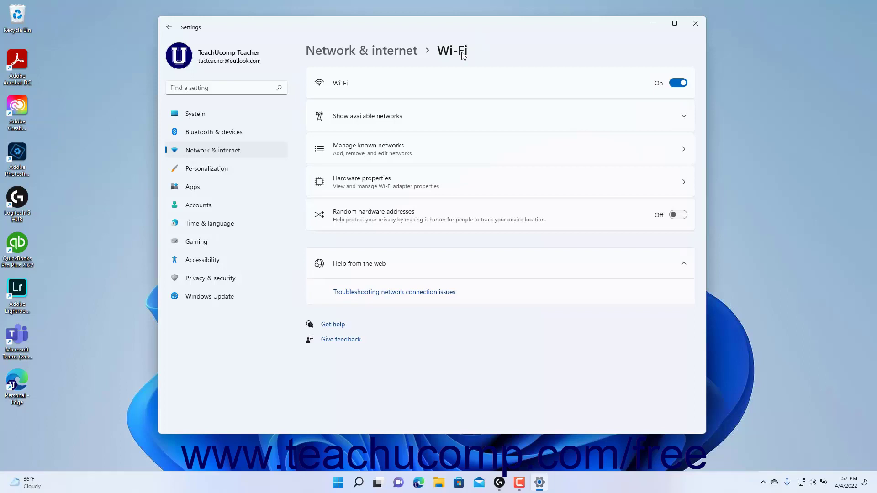
Switch Random hardware addresses to On for Wi-Fi.
left_click(677, 218)
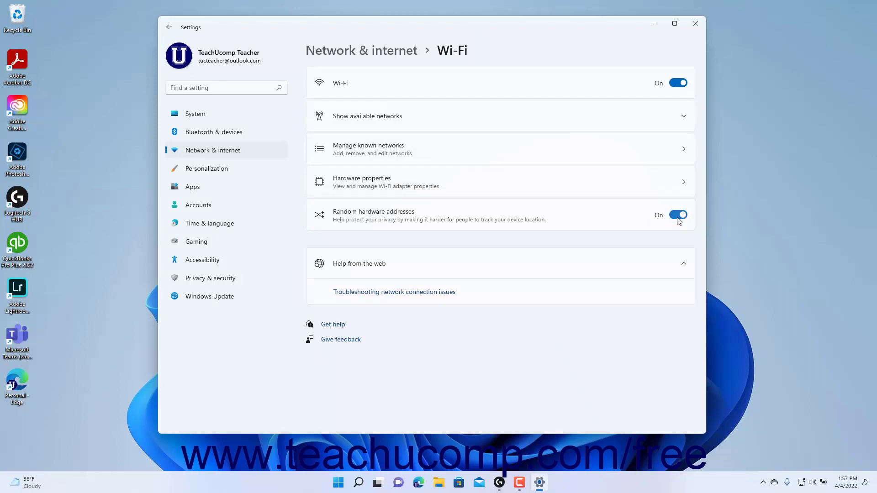